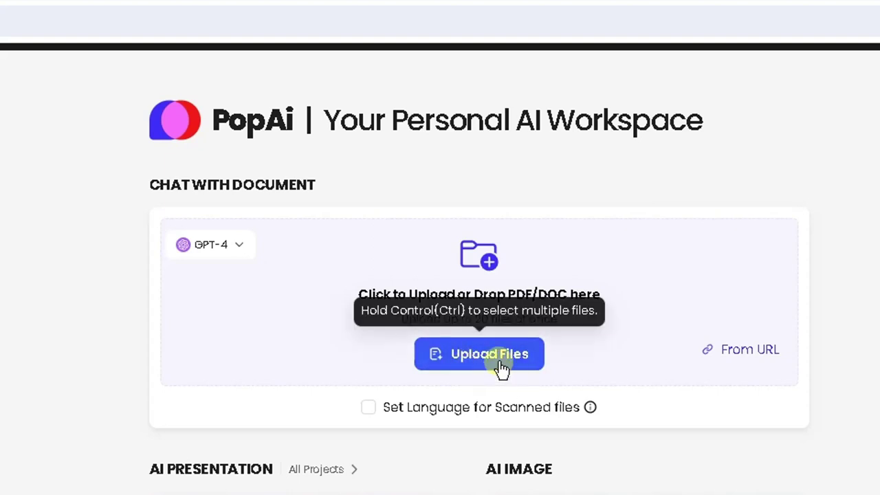
- Start a new PopAi AI presentation from a topic
{"action": "scroll", "coordinate": [512, 472], "scroll_direction": "down", "scroll_amount": 4}
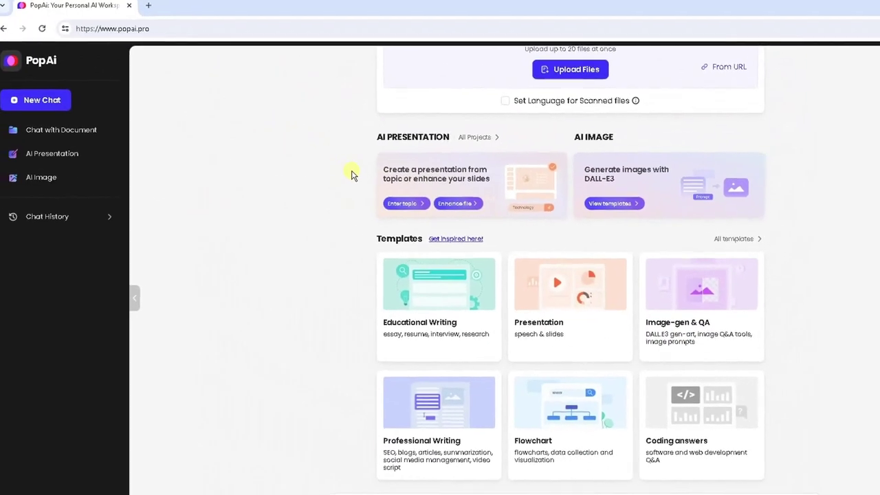
{"action": "scroll", "coordinate": [356, 178], "scroll_direction": "up", "scroll_amount": 2}
{"action": "scroll", "coordinate": [355, 177], "scroll_direction": "down", "scroll_amount": 1}
{"action": "scroll", "coordinate": [356, 177], "scroll_direction": "up", "scroll_amount": 2}
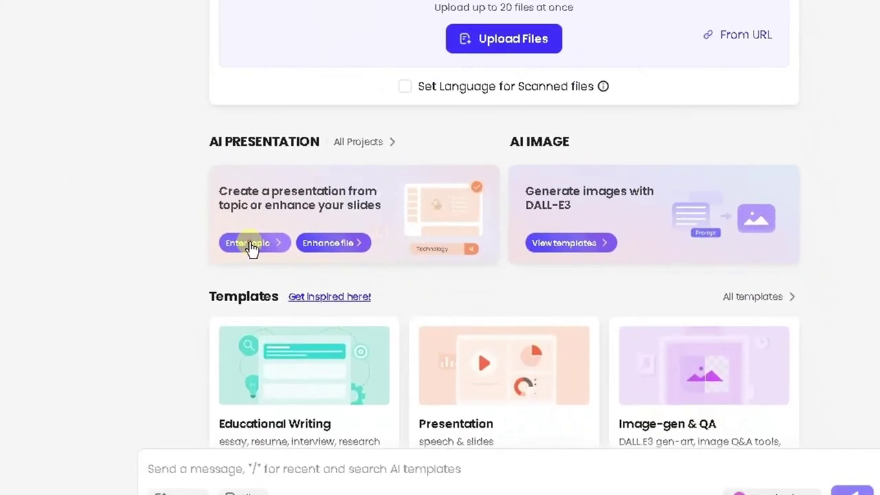
{"action": "left_click", "coordinate": [251, 247]}
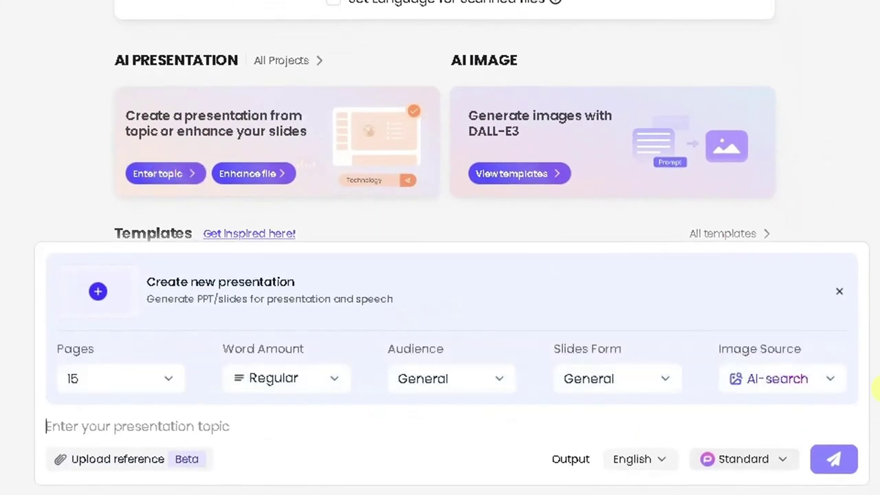
{"action": "left_click", "coordinate": [62, 418]}
- Keep the presentation at 15 pages with the Regular word amount
{"action": "left_click", "coordinate": [161, 389]}
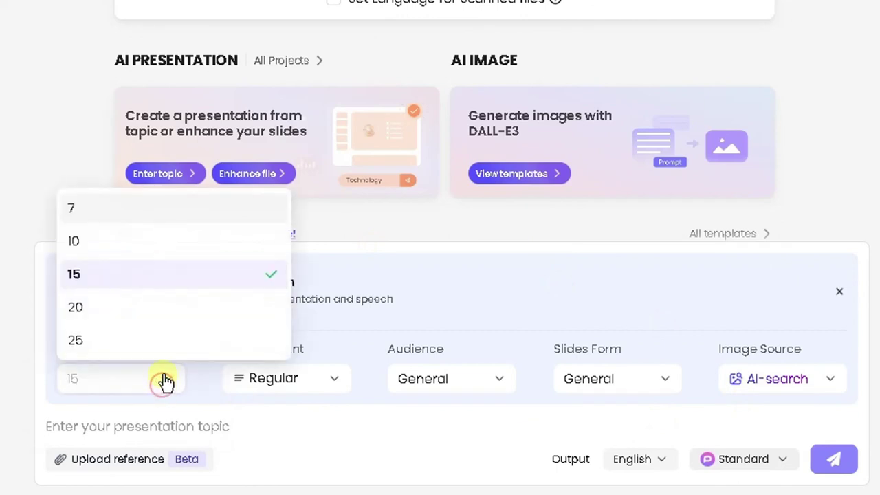
{"action": "left_click", "coordinate": [152, 274]}
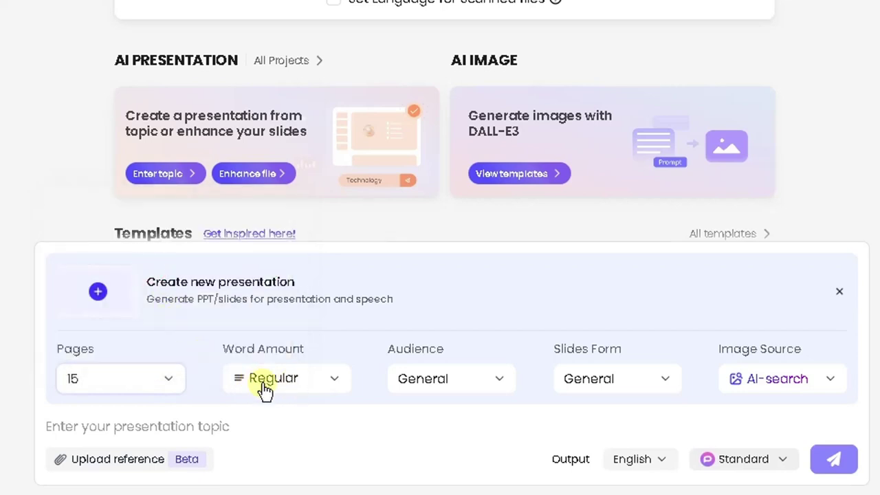
{"action": "left_click", "coordinate": [332, 386]}
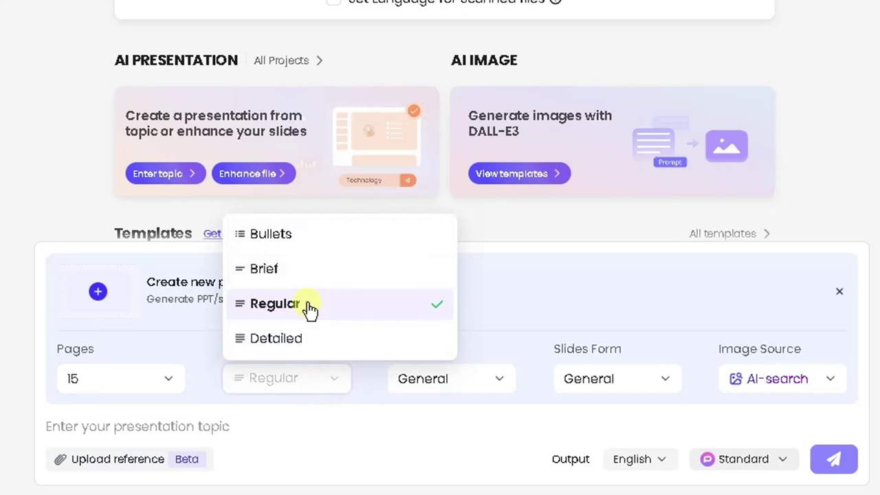
{"action": "left_click", "coordinate": [309, 308]}
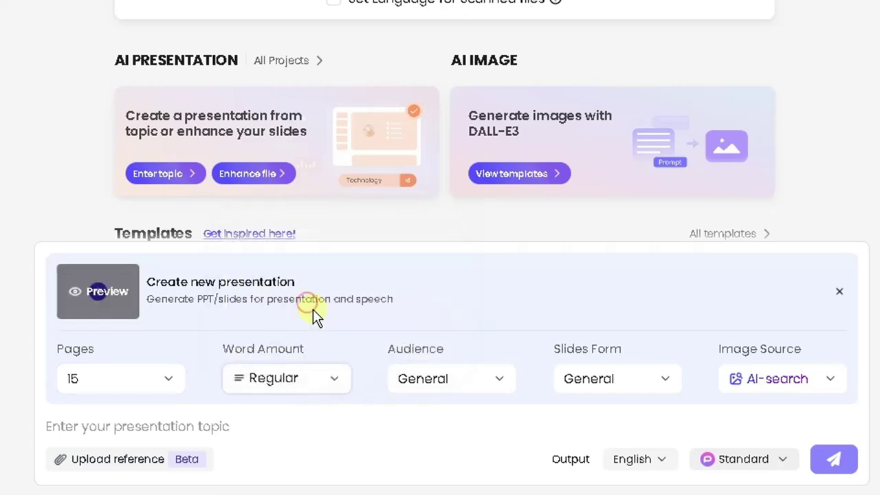
- Set the target audience to Student
{"action": "left_click", "coordinate": [498, 395]}
{"action": "scroll", "coordinate": [530, 210], "scroll_direction": "down", "scroll_amount": 3}
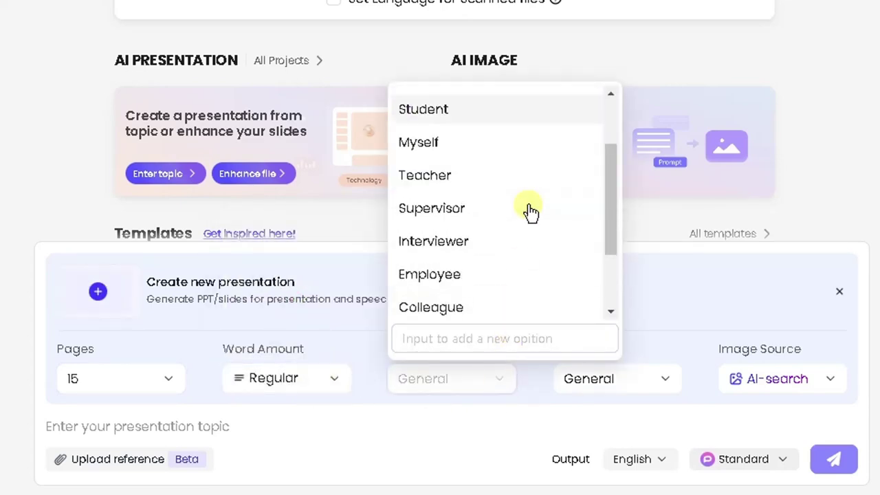
{"action": "scroll", "coordinate": [529, 210], "scroll_direction": "down", "scroll_amount": 1}
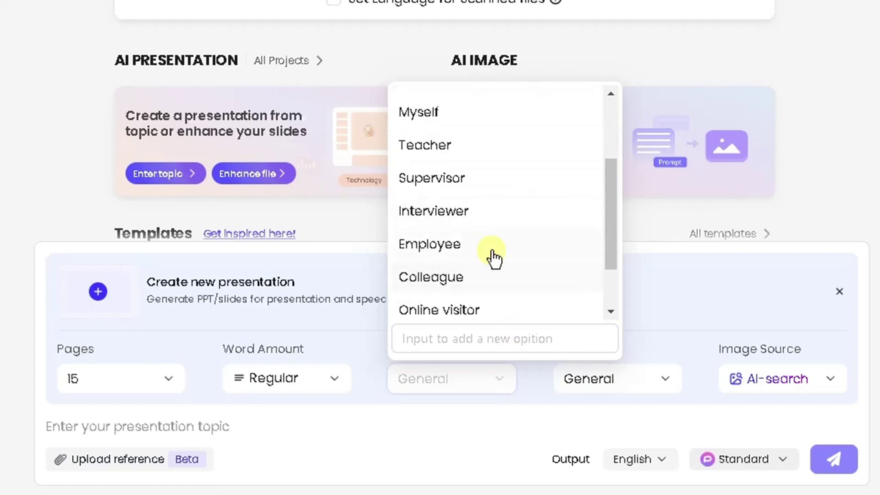
{"action": "scroll", "coordinate": [492, 238], "scroll_direction": "up", "scroll_amount": 2}
{"action": "scroll", "coordinate": [492, 229], "scroll_direction": "up", "scroll_amount": 1}
{"action": "left_click", "coordinate": [485, 172]}
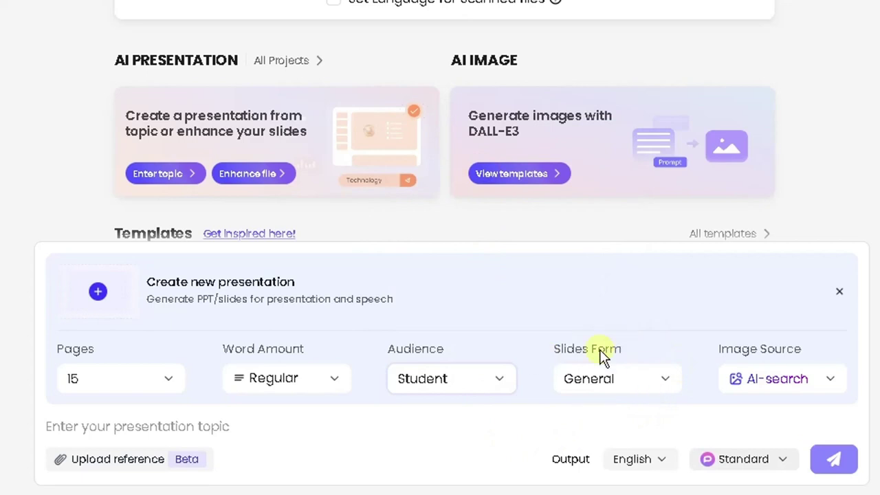
- Set the slide form to Public speech
{"action": "left_click", "coordinate": [658, 382]}
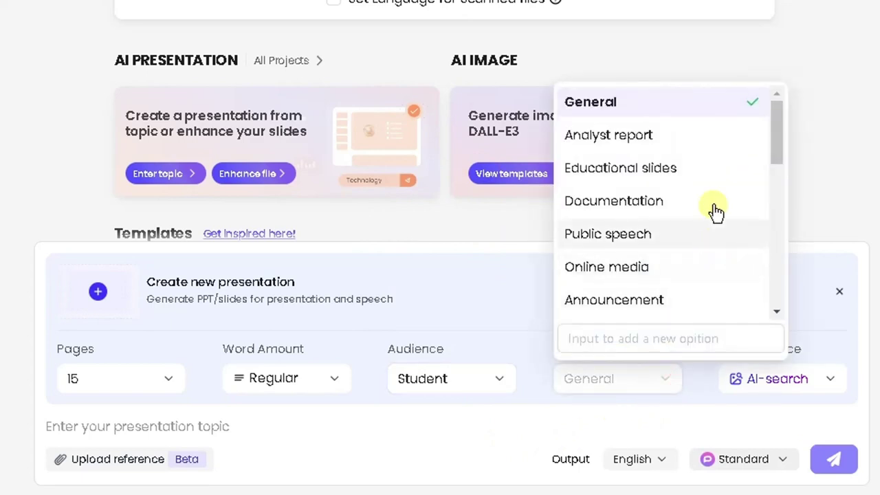
{"action": "scroll", "coordinate": [709, 192], "scroll_direction": "down", "scroll_amount": 1}
{"action": "scroll", "coordinate": [709, 188], "scroll_direction": "down", "scroll_amount": 2}
{"action": "scroll", "coordinate": [710, 186], "scroll_direction": "up", "scroll_amount": 3}
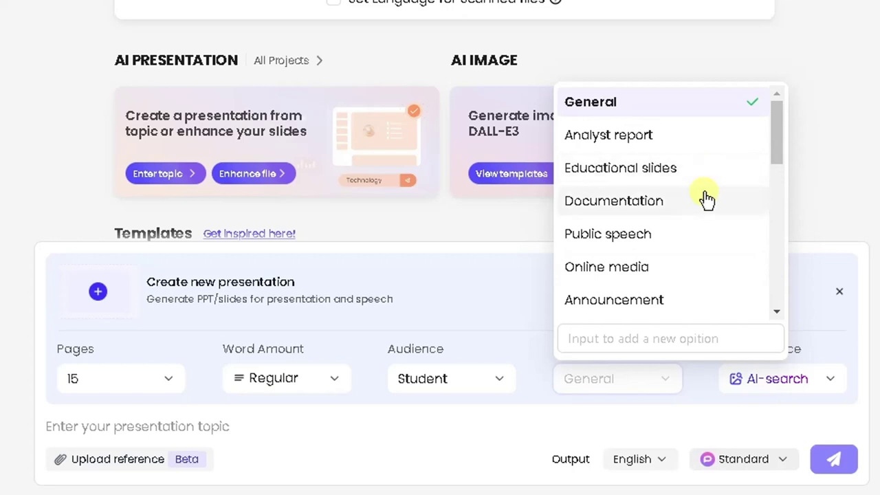
{"action": "scroll", "coordinate": [702, 199], "scroll_direction": "down", "scroll_amount": 1}
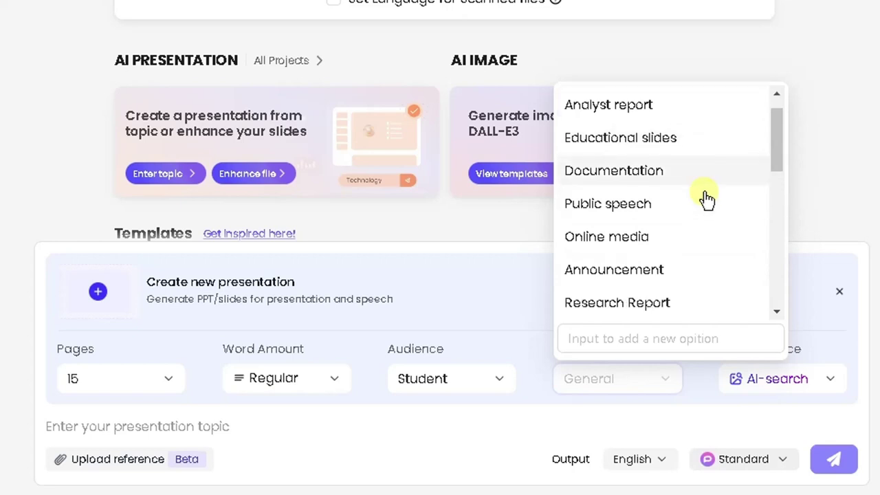
{"action": "left_click", "coordinate": [664, 211]}
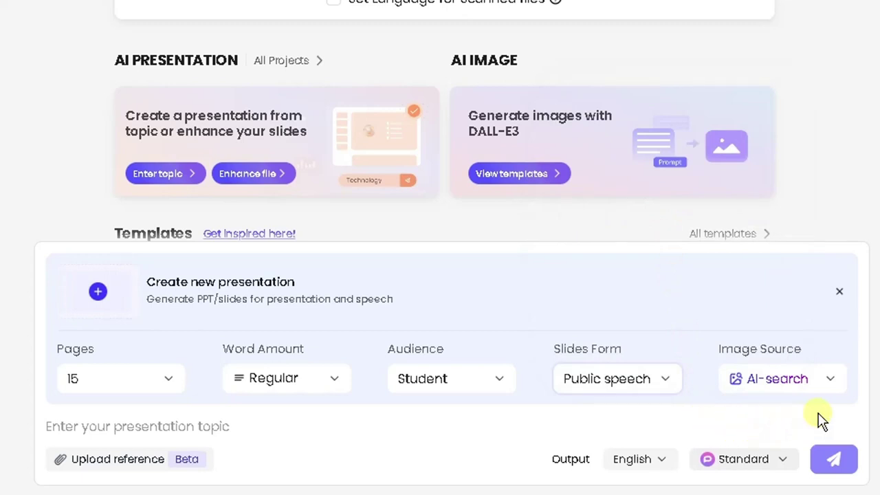
- Use AI-generated slide images and the GPT-4 model
{"action": "left_click", "coordinate": [832, 378]}
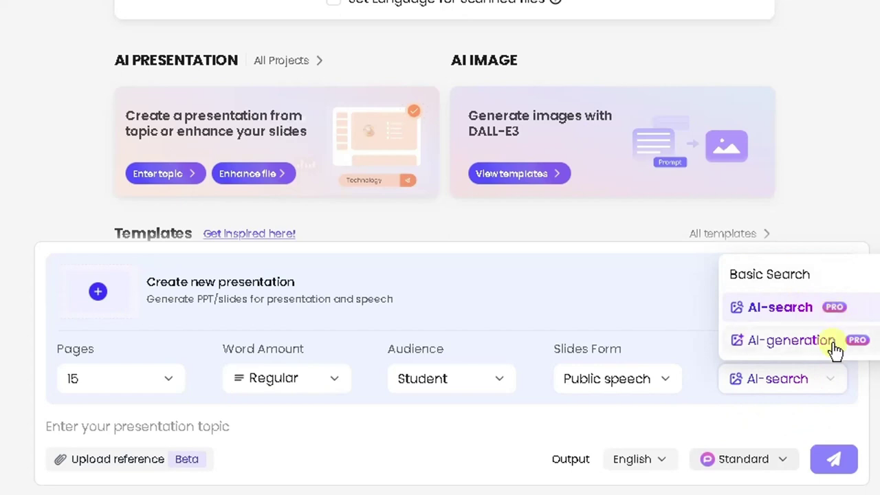
{"action": "left_click", "coordinate": [834, 349]}
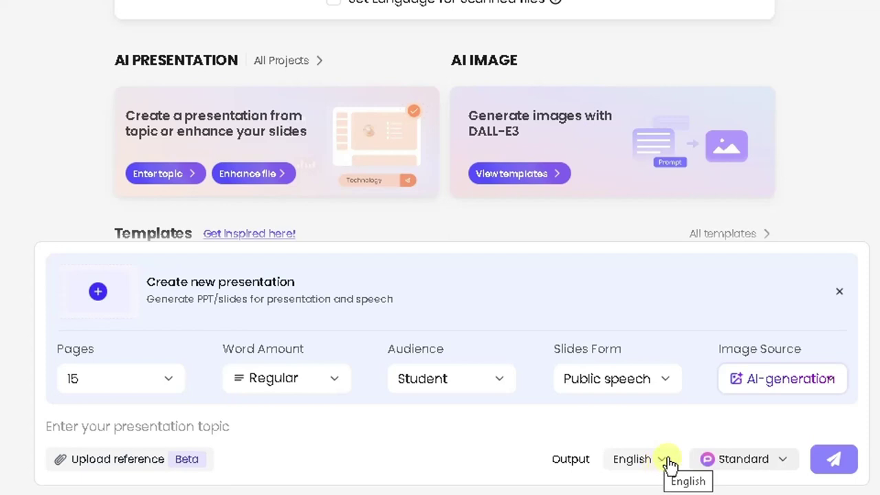
{"action": "left_click", "coordinate": [782, 460]}
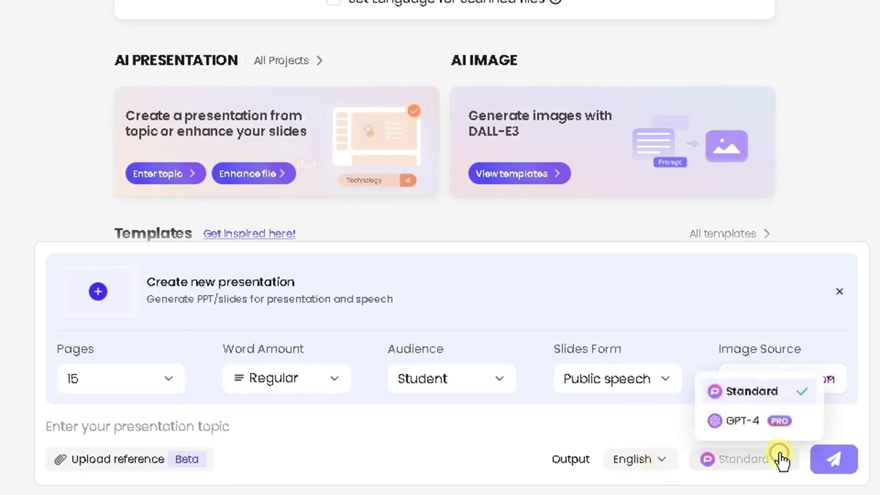
{"action": "left_click", "coordinate": [761, 422]}
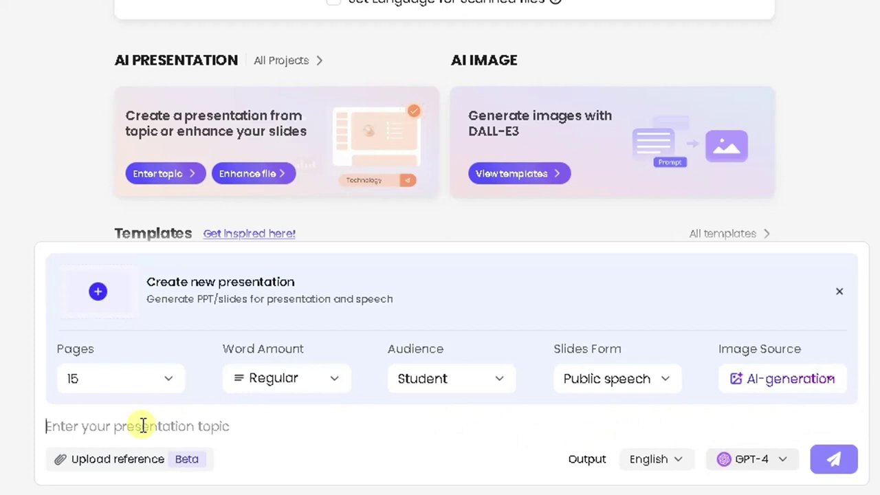
- Enter a topic asking to create a presentation on cyber security basics
{"action": "type", "text": "crea"}
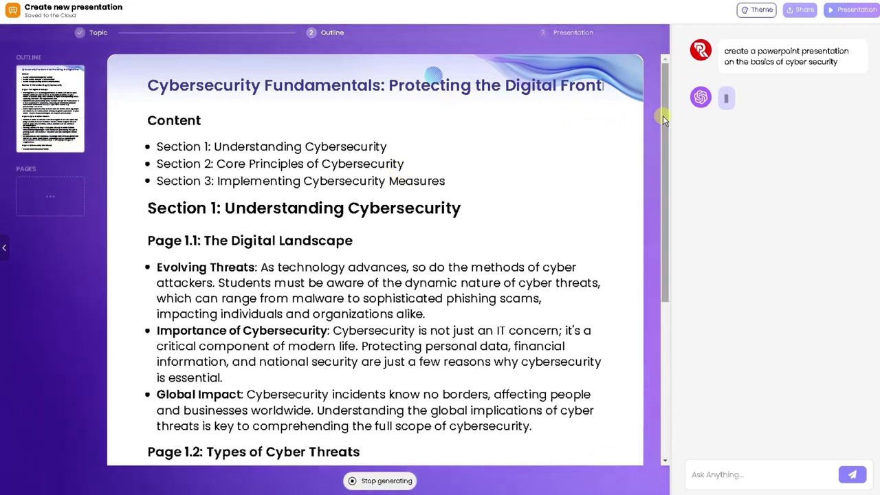
- Review the finished Cybersecurity Fundamentals outline down to its Sources, then create the presentation
{"action": "left_click_drag", "start_coordinate": [663, 115], "coordinate": [672, 317]}
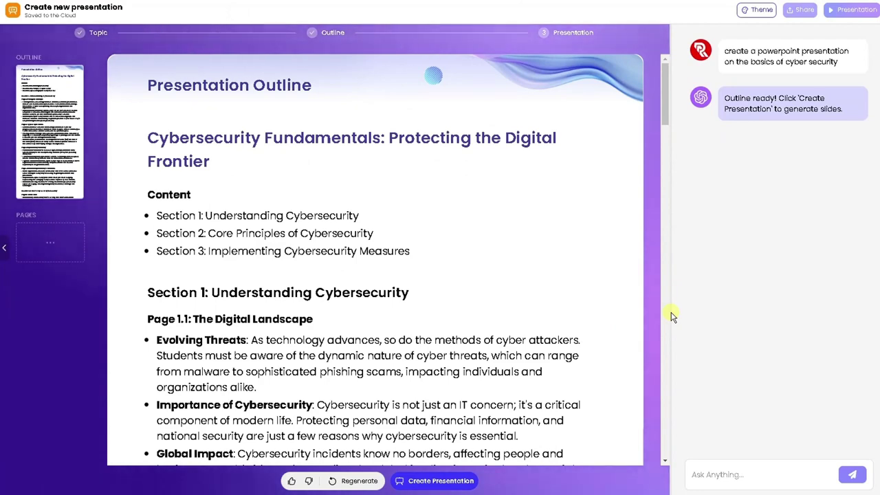
{"action": "mouse_move", "coordinate": [662, 114]}
{"action": "left_mouse_down"}
{"action": "mouse_move", "coordinate": [645, 347]}
{"action": "mouse_move", "coordinate": [666, 435]}
{"action": "mouse_move", "coordinate": [668, 379]}
{"action": "mouse_move", "coordinate": [671, 389]}
{"action": "mouse_move", "coordinate": [664, 439]}
{"action": "left_mouse_up"}
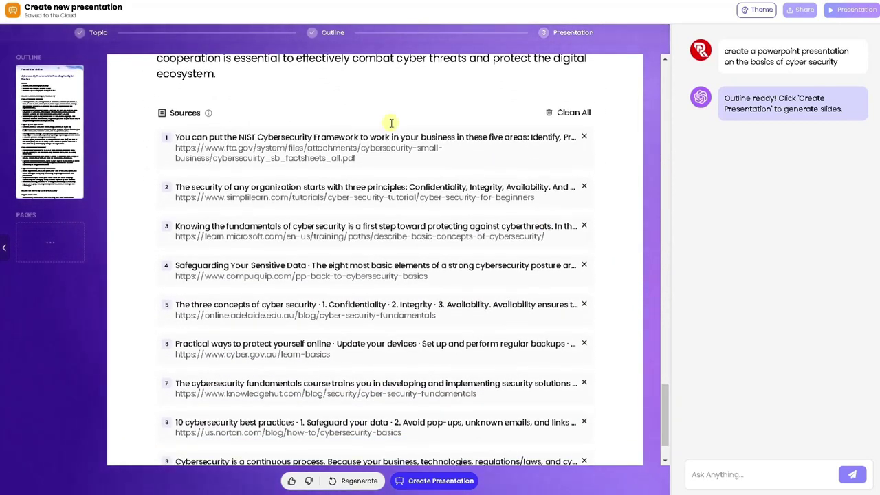
{"action": "left_click_drag", "start_coordinate": [659, 354], "coordinate": [664, 98]}
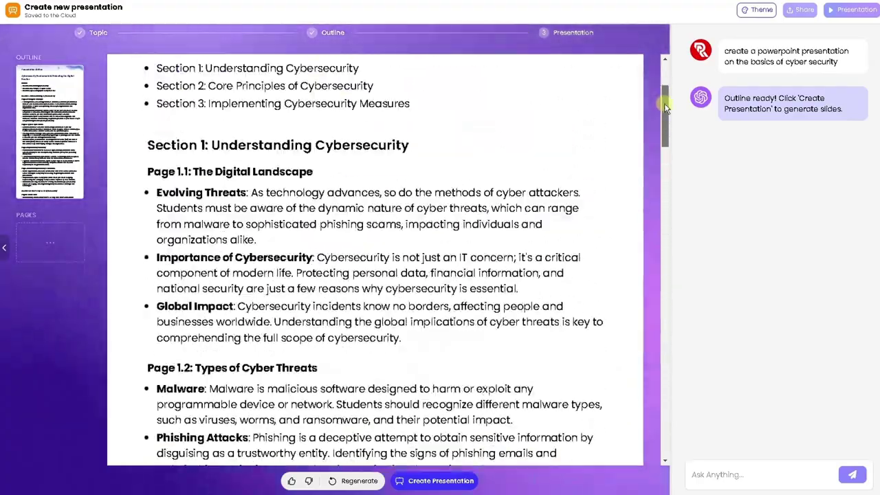
{"action": "left_click_drag", "start_coordinate": [664, 98], "coordinate": [665, 385]}
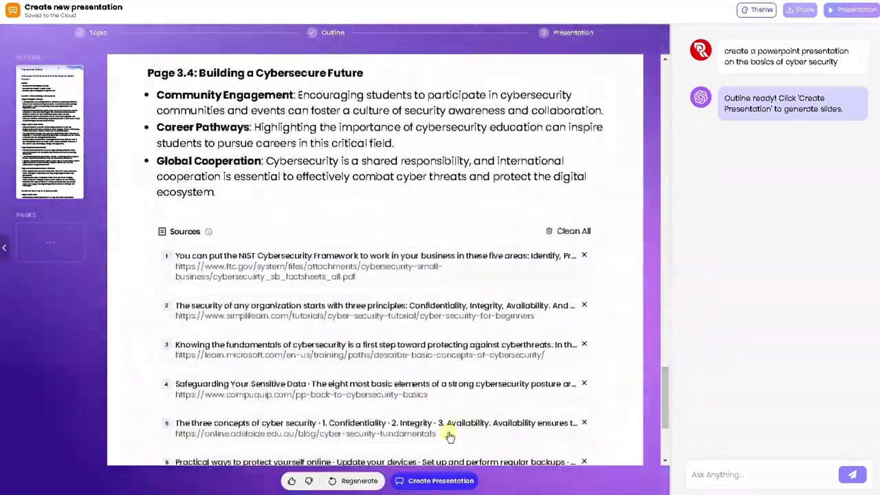
{"action": "left_click", "coordinate": [411, 482]}
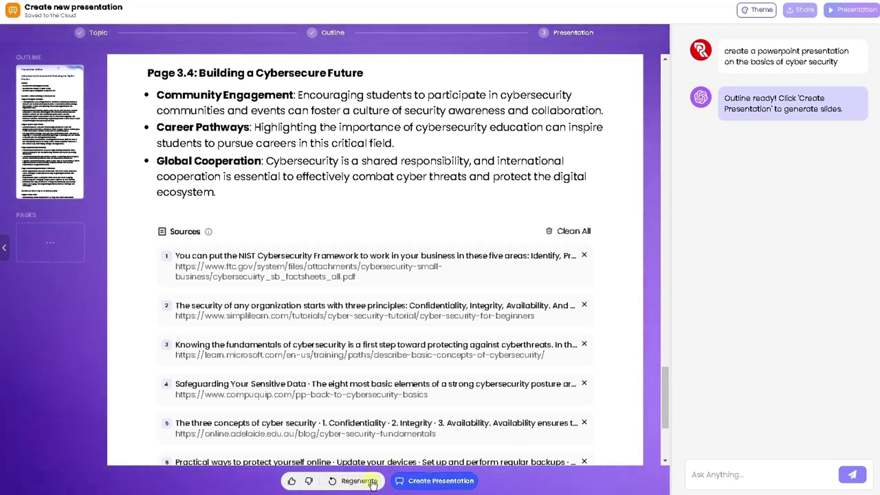
{"action": "left_click", "coordinate": [420, 482]}
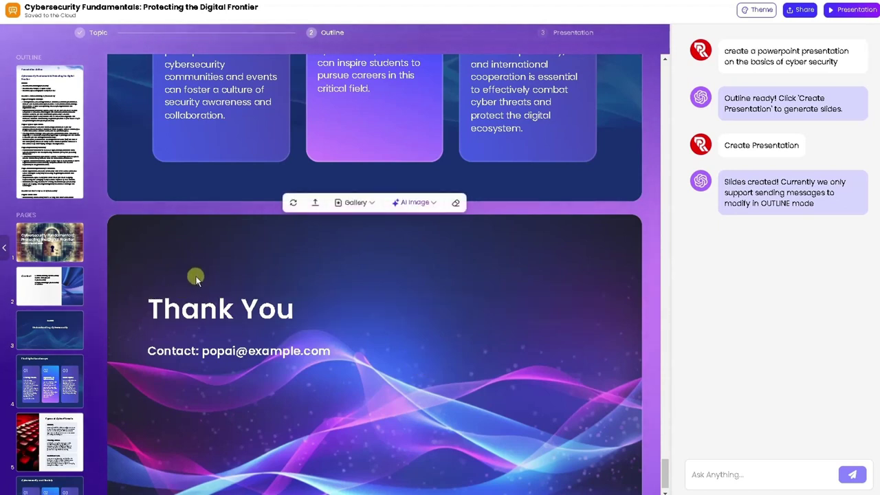
{"action": "scroll", "coordinate": [200, 278], "scroll_direction": "up", "scroll_amount": 2}
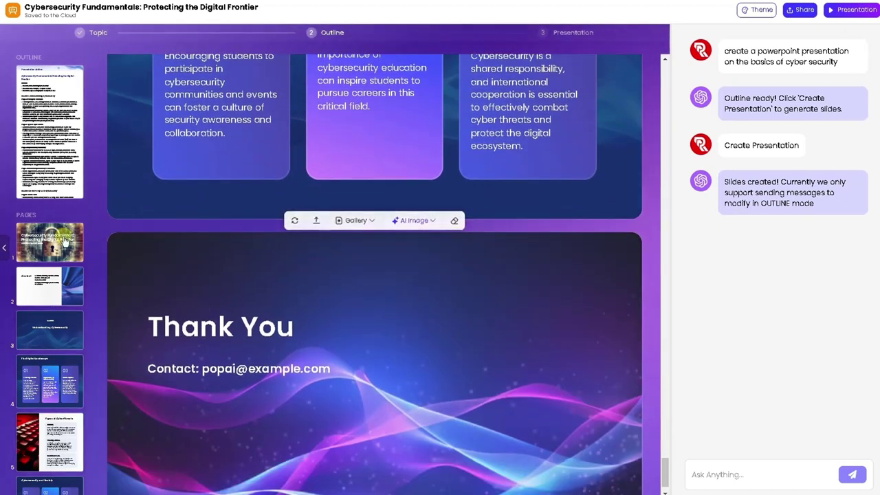
{"action": "left_click", "coordinate": [66, 261]}
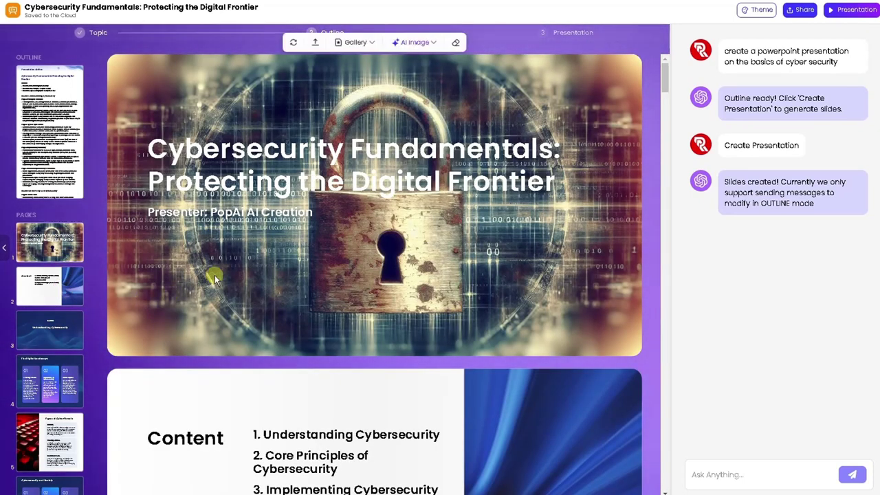
{"action": "scroll", "coordinate": [503, 236], "scroll_direction": "down", "scroll_amount": 2}
{"action": "left_click_drag", "start_coordinate": [664, 85], "coordinate": [664, 228]}
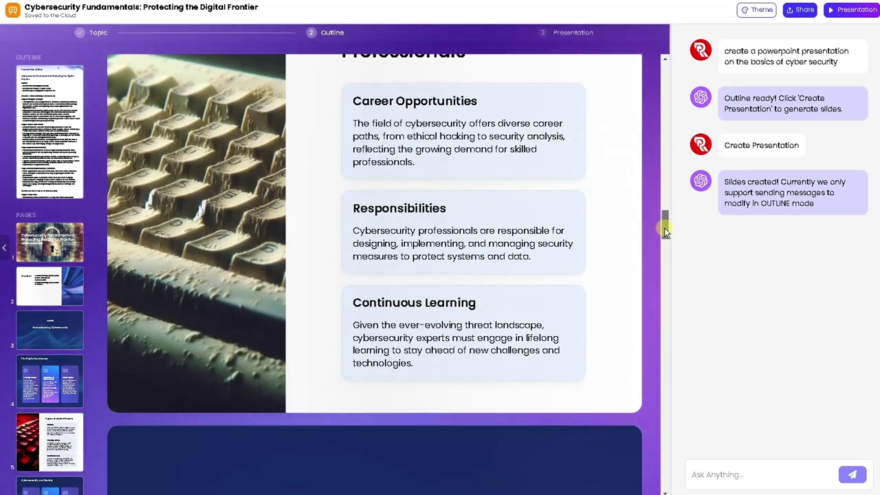
{"action": "left_click_drag", "start_coordinate": [664, 227], "coordinate": [666, 262]}
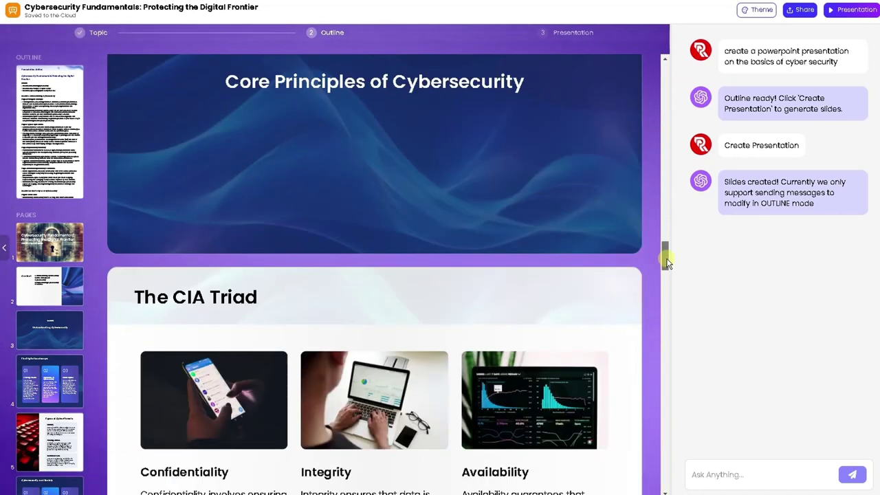
{"action": "left_click_drag", "start_coordinate": [666, 261], "coordinate": [667, 482]}
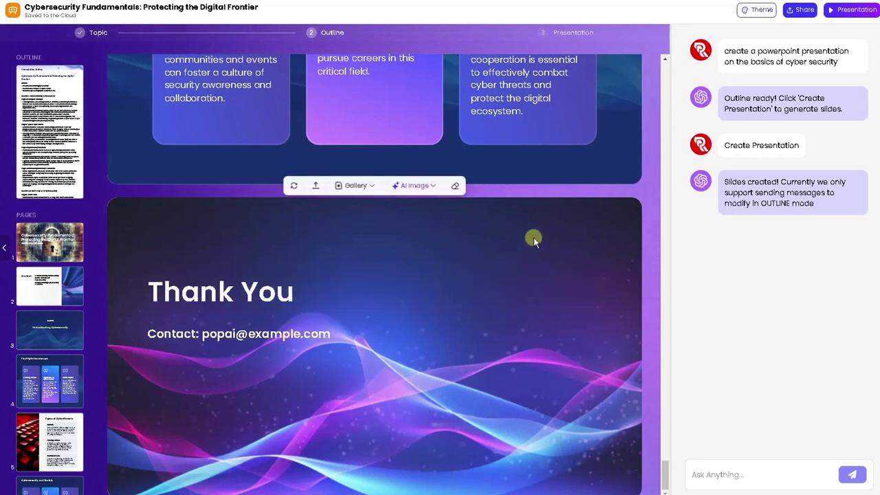
{"action": "left_click", "coordinate": [663, 181]}
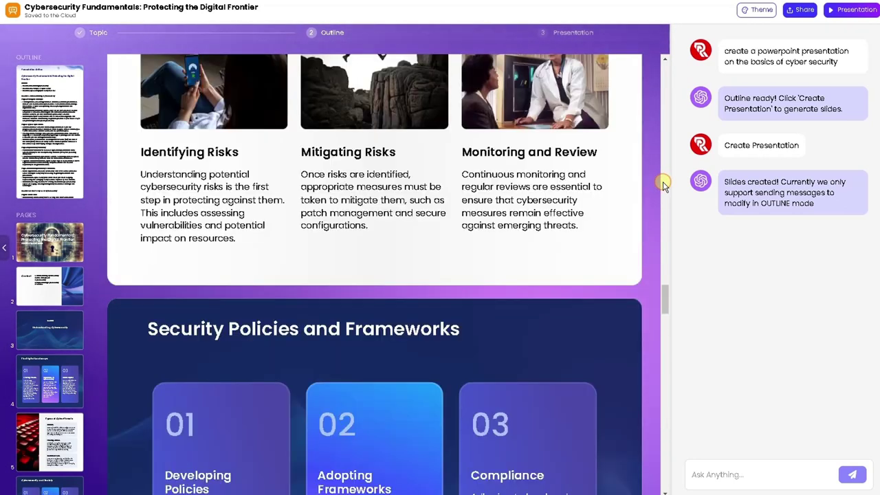
{"action": "left_click", "coordinate": [765, 16]}
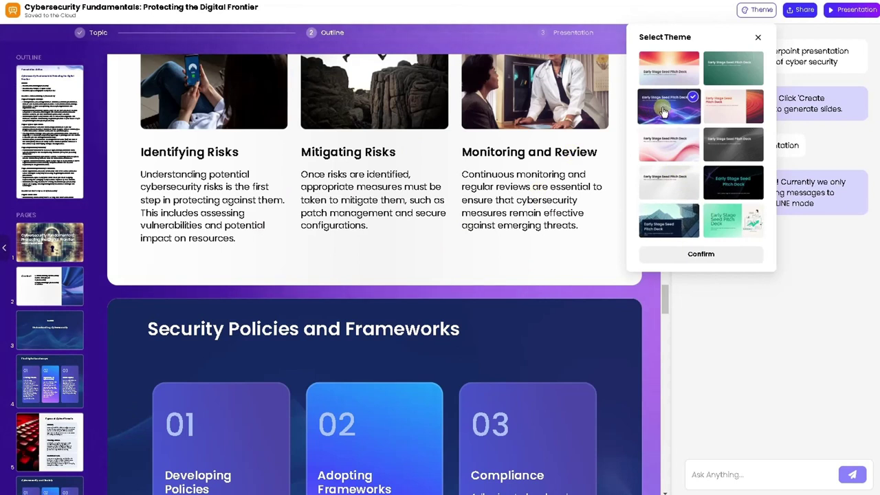
{"action": "left_click", "coordinate": [756, 252]}
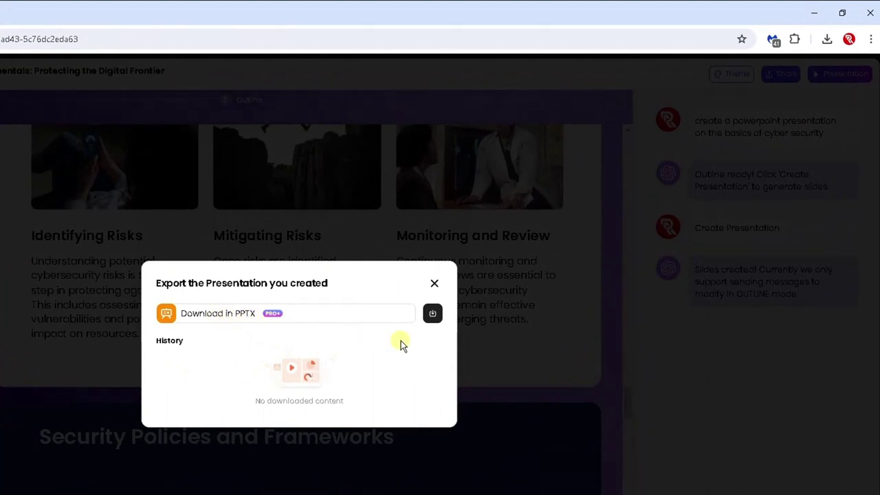
- Download the cybersecurity deck as PPTX and open it in PowerPoint
{"action": "left_click", "coordinate": [432, 318]}
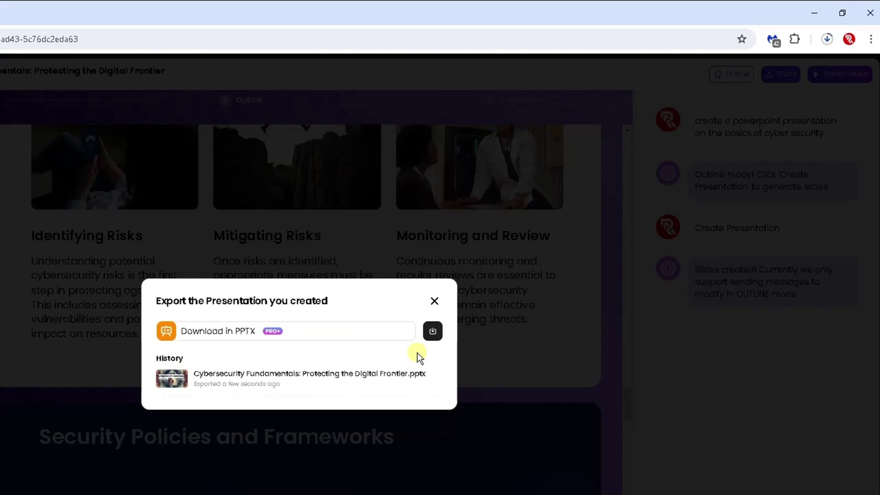
{"action": "mouse_move", "coordinate": [291, 377]}
{"action": "left_click", "coordinate": [197, 373]}
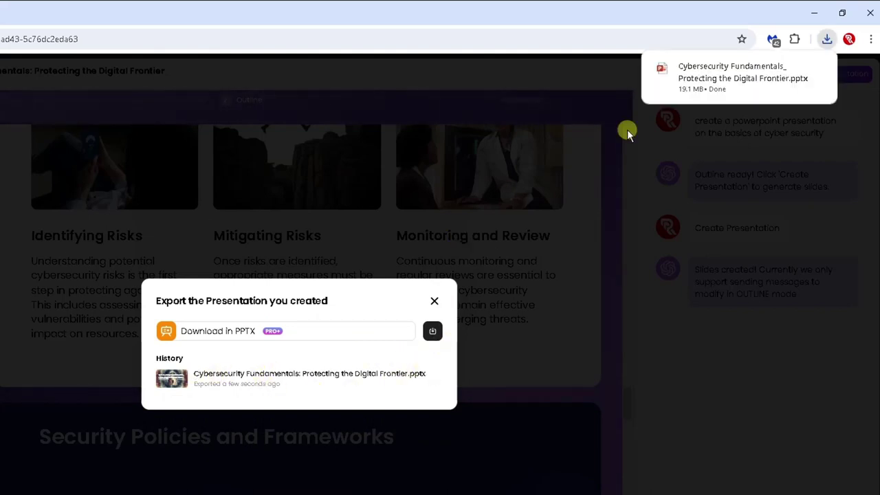
{"action": "mouse_move", "coordinate": [739, 76]}
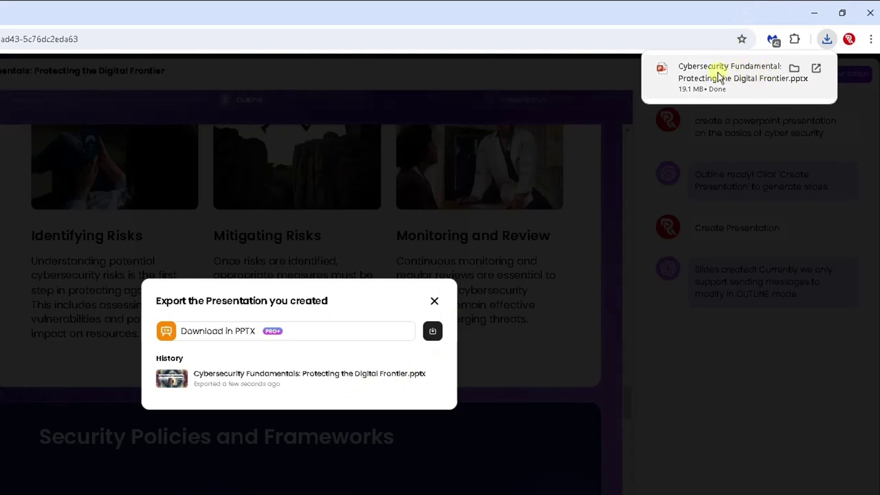
{"action": "left_click", "coordinate": [717, 74]}
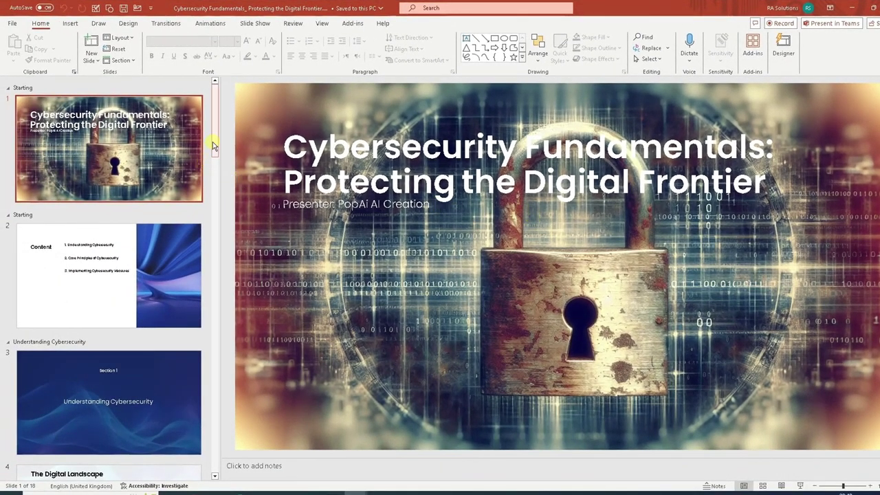
- Replace the title slide's 'Presenter: PopAi AI Creation' subtitle with 'RA Solutions'
{"action": "left_click", "coordinate": [183, 144]}
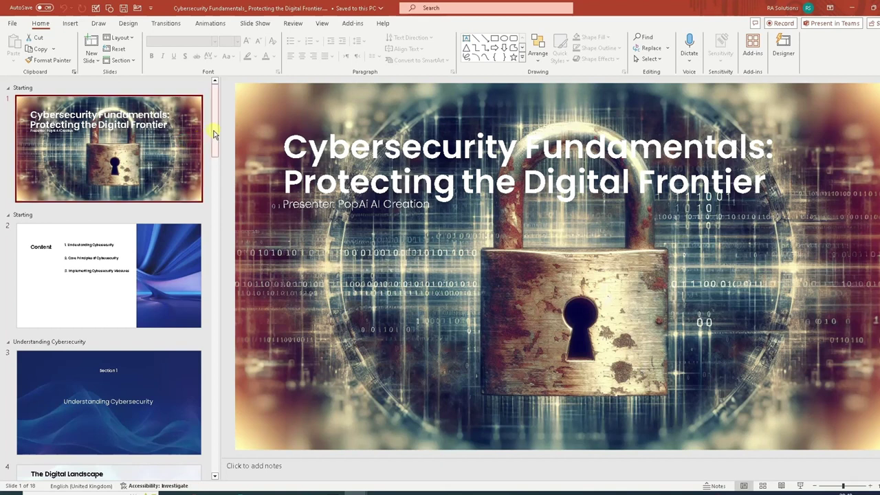
{"action": "mouse_move", "coordinate": [215, 142]}
{"action": "left_mouse_down"}
{"action": "mouse_move", "coordinate": [212, 232]}
{"action": "mouse_move", "coordinate": [213, 110]}
{"action": "left_mouse_up"}
{"action": "left_click", "coordinate": [336, 172]}
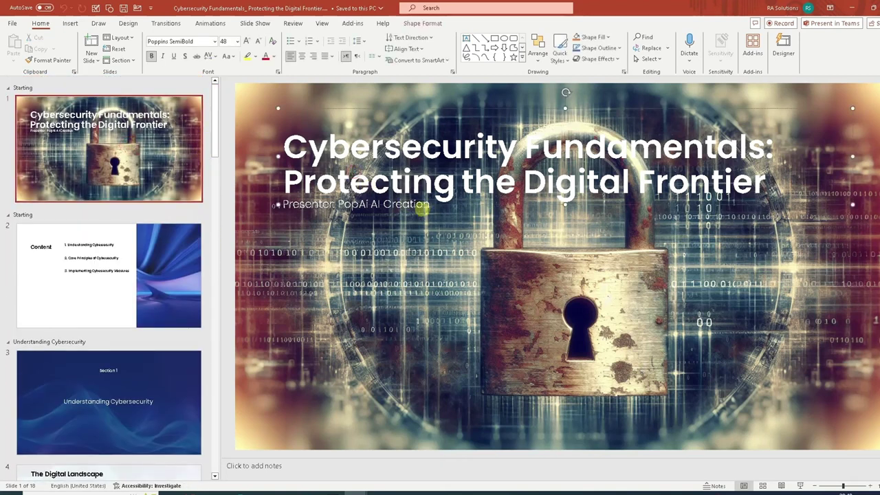
{"action": "left_click_drag", "start_coordinate": [427, 205], "coordinate": [317, 206]}
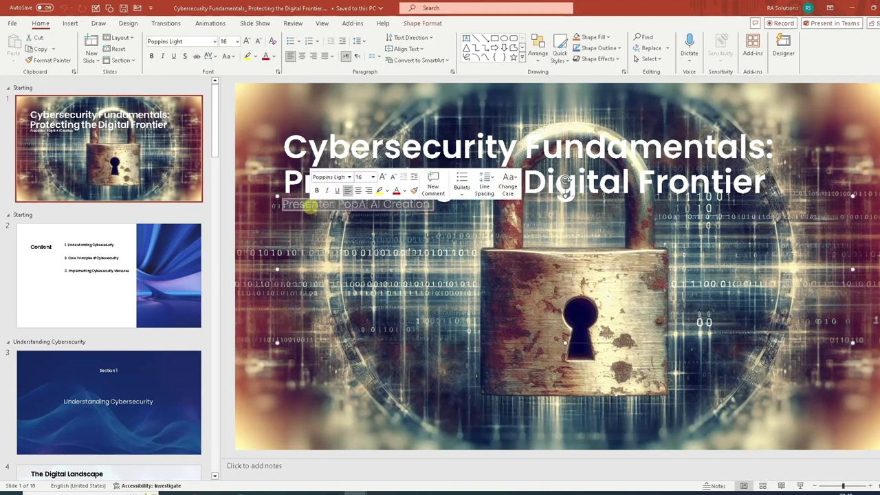
{"action": "type", "text": "RA Solutions"}
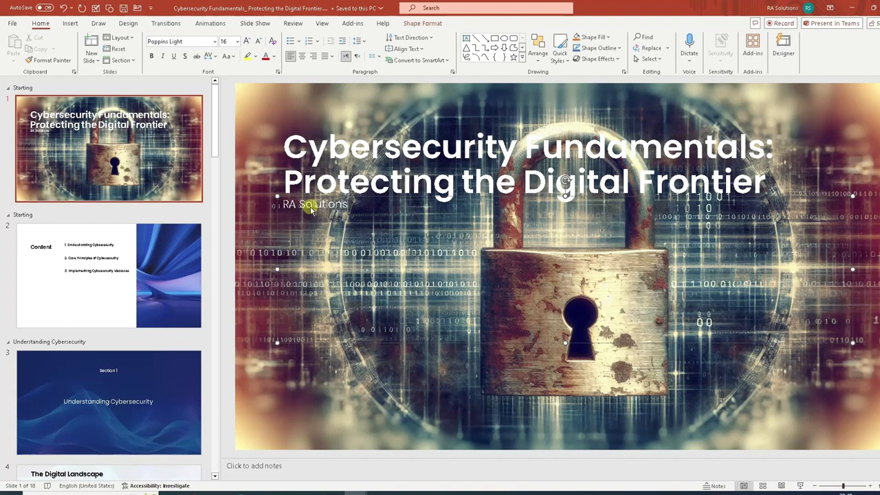
{"action": "left_click", "coordinate": [455, 198]}
{"action": "left_click", "coordinate": [284, 137], "text": "shift"}
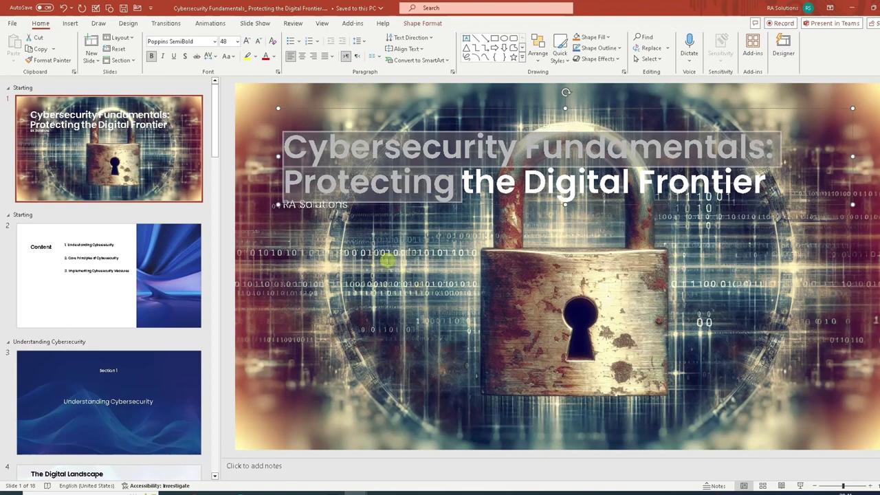
- Review slides 2 through 9, from Content to The CIA Triad
{"action": "left_click", "coordinate": [166, 303]}
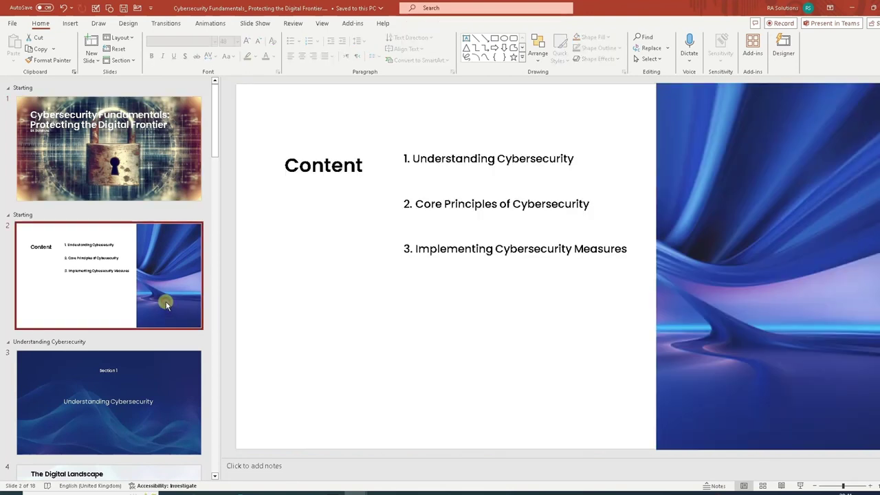
{"action": "scroll", "coordinate": [165, 304], "scroll_direction": "down", "scroll_amount": 3}
{"action": "left_click", "coordinate": [165, 301]}
{"action": "scroll", "coordinate": [166, 301], "scroll_direction": "down", "scroll_amount": 2}
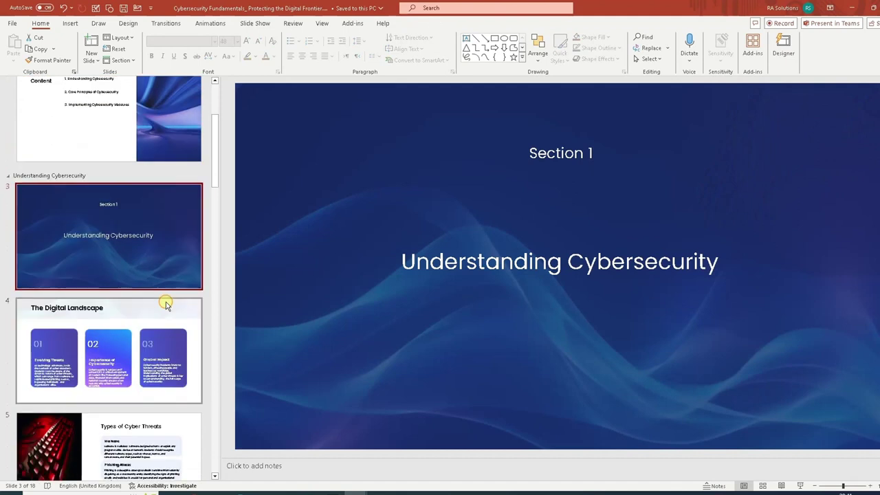
{"action": "scroll", "coordinate": [166, 238], "scroll_direction": "down", "scroll_amount": 2}
{"action": "left_click", "coordinate": [167, 240]}
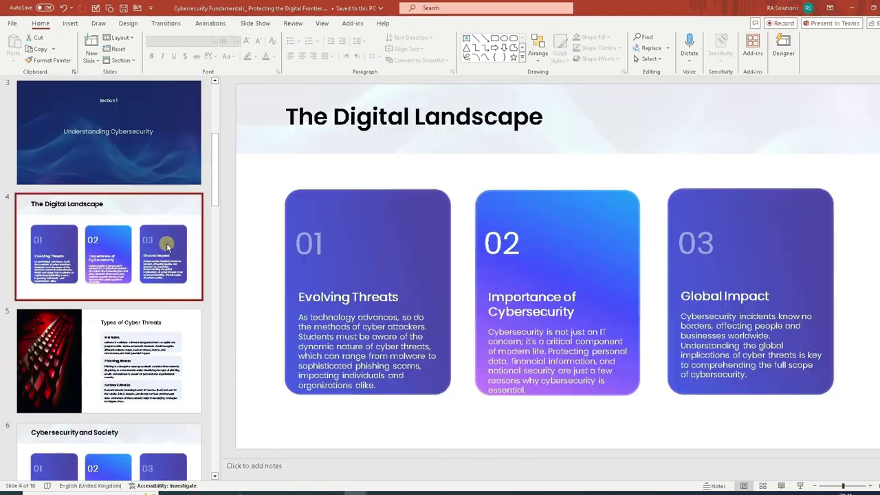
{"action": "left_click", "coordinate": [155, 336]}
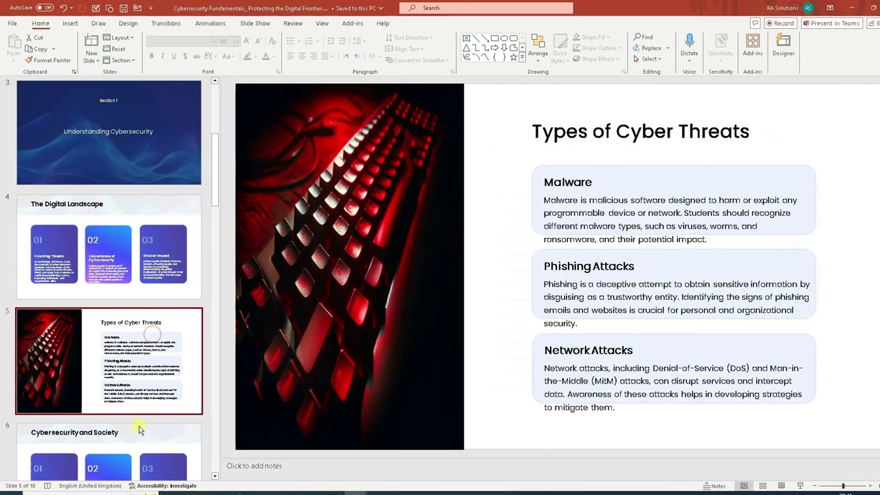
{"action": "scroll", "coordinate": [137, 371], "scroll_direction": "down", "scroll_amount": 2}
{"action": "left_click", "coordinate": [137, 371]}
{"action": "scroll", "coordinate": [135, 364], "scroll_direction": "down", "scroll_amount": 2}
{"action": "left_click", "coordinate": [134, 359]}
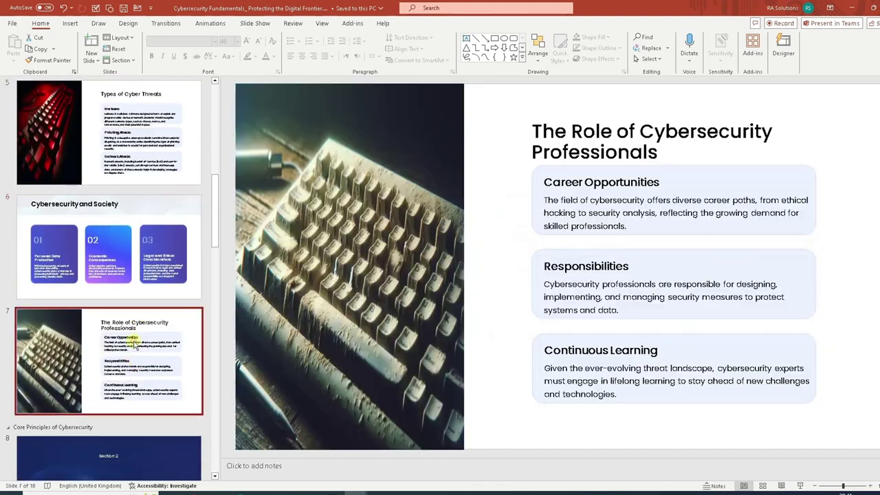
{"action": "scroll", "coordinate": [134, 347], "scroll_direction": "down", "scroll_amount": 2}
{"action": "scroll", "coordinate": [134, 344], "scroll_direction": "down", "scroll_amount": 2}
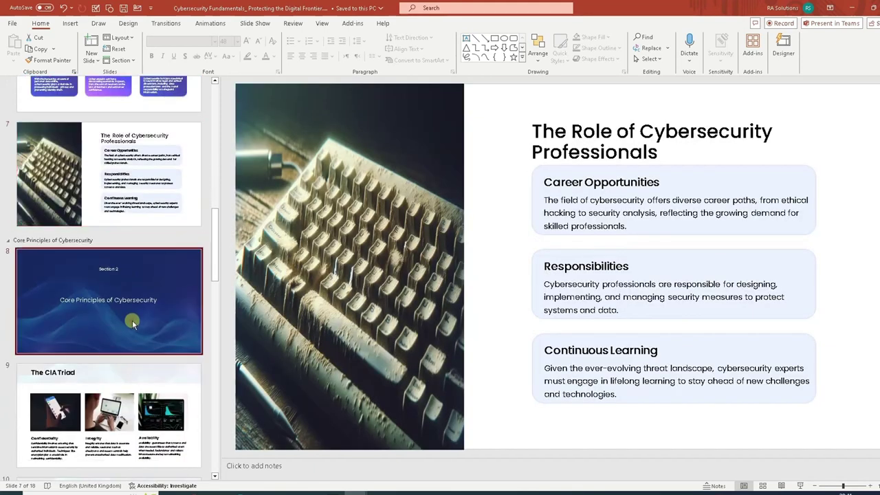
{"action": "left_click", "coordinate": [131, 320]}
{"action": "scroll", "coordinate": [131, 323], "scroll_direction": "down", "scroll_amount": 2}
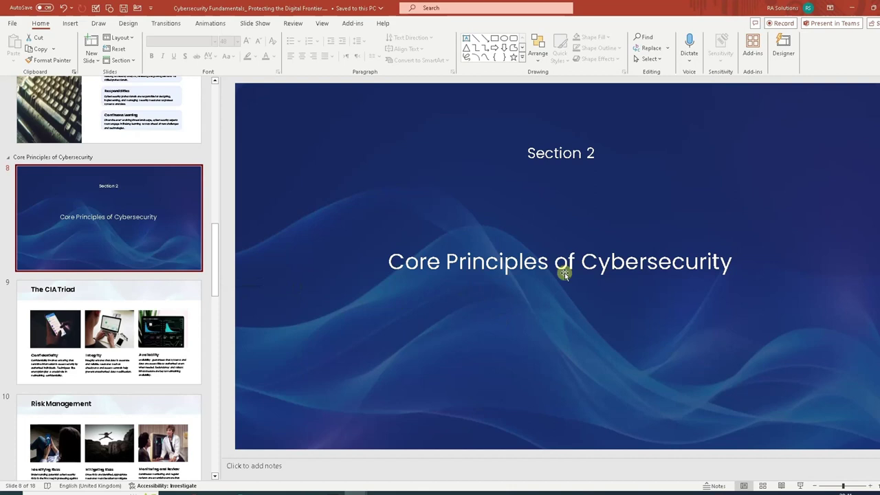
{"action": "left_click", "coordinate": [172, 313]}
- Review slides 10 through 18, from Risk Management to the Thank You slide
{"action": "scroll", "coordinate": [172, 335], "scroll_direction": "down", "scroll_amount": 2}
{"action": "left_click", "coordinate": [145, 294]}
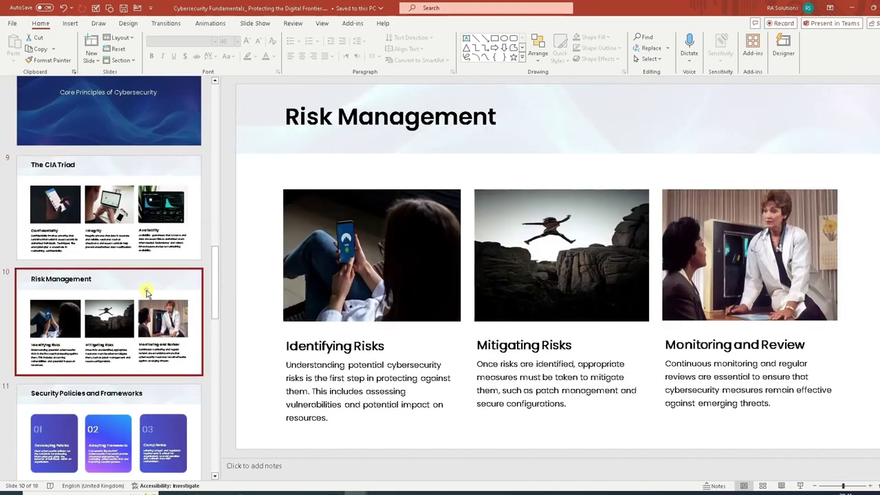
{"action": "scroll", "coordinate": [143, 358], "scroll_direction": "down", "scroll_amount": 2}
{"action": "left_click", "coordinate": [144, 313]}
{"action": "scroll", "coordinate": [143, 337], "scroll_direction": "down", "scroll_amount": 2}
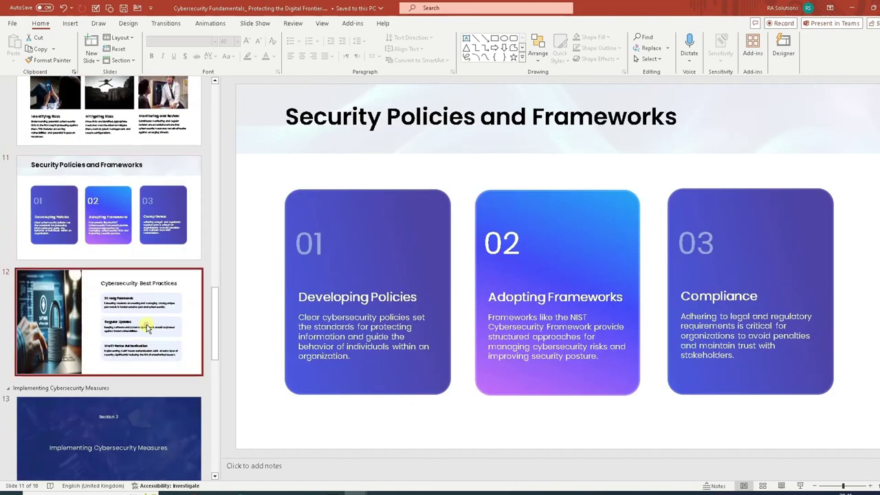
{"action": "left_click", "coordinate": [144, 324]}
{"action": "scroll", "coordinate": [149, 333], "scroll_direction": "down", "scroll_amount": 2}
{"action": "left_click", "coordinate": [149, 333]}
{"action": "scroll", "coordinate": [149, 333], "scroll_direction": "down", "scroll_amount": 2}
{"action": "left_click", "coordinate": [150, 334]}
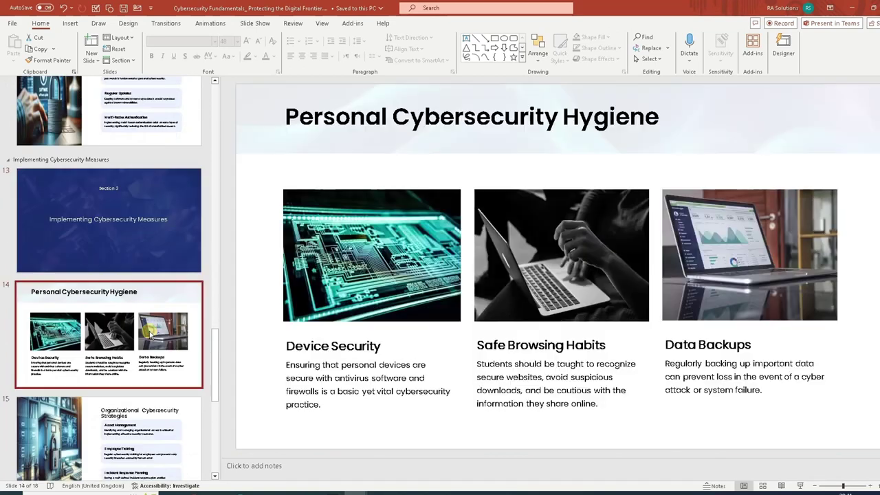
{"action": "scroll", "coordinate": [149, 333], "scroll_direction": "down", "scroll_amount": 2}
{"action": "left_click", "coordinate": [150, 333]}
{"action": "scroll", "coordinate": [149, 333], "scroll_direction": "down", "scroll_amount": 2}
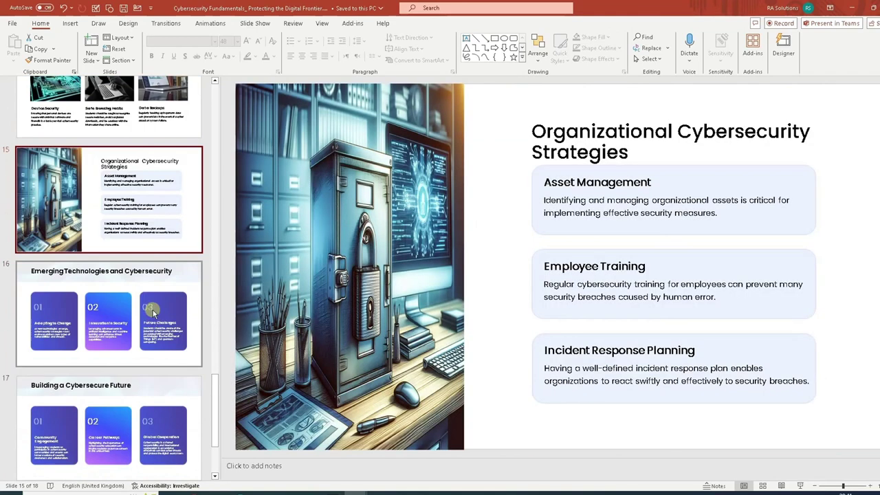
{"action": "left_click", "coordinate": [159, 320]}
{"action": "scroll", "coordinate": [159, 320], "scroll_direction": "down", "scroll_amount": 2}
{"action": "scroll", "coordinate": [158, 351], "scroll_direction": "down", "scroll_amount": 1}
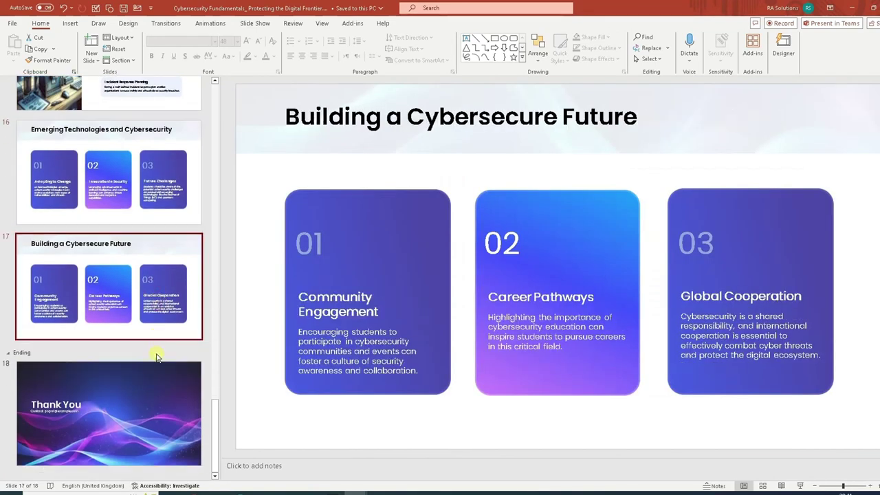
{"action": "left_click", "coordinate": [159, 402]}
- Delete the PopAi example contact email line from the Thank You slide
{"action": "left_click", "coordinate": [350, 262]}
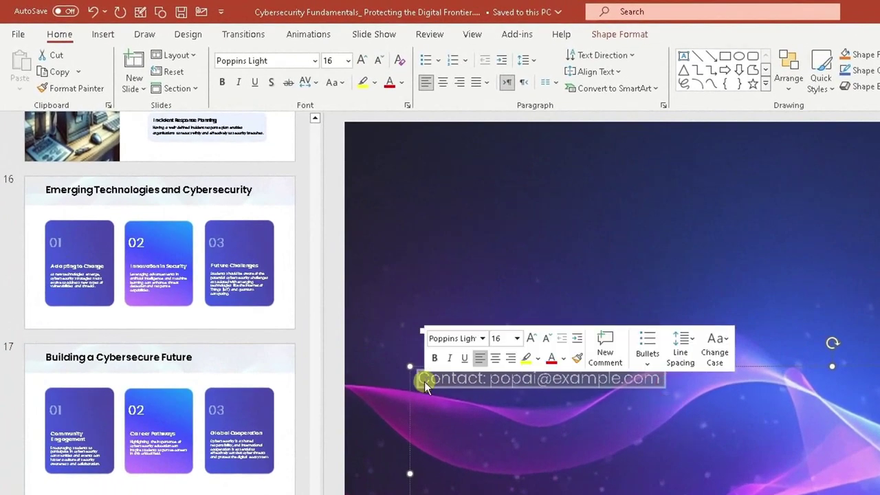
{"action": "key", "text": "Delete"}
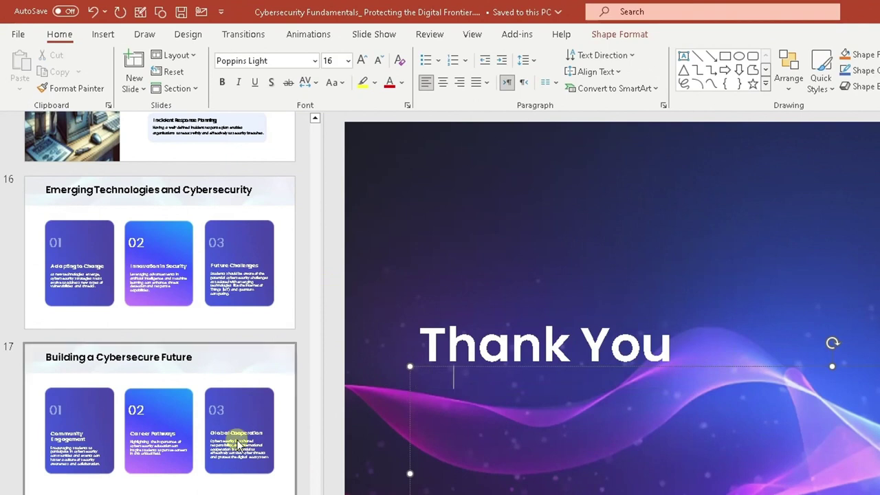
{"action": "left_click", "coordinate": [309, 352]}
{"action": "left_click_drag", "start_coordinate": [312, 354], "coordinate": [317, 187]}
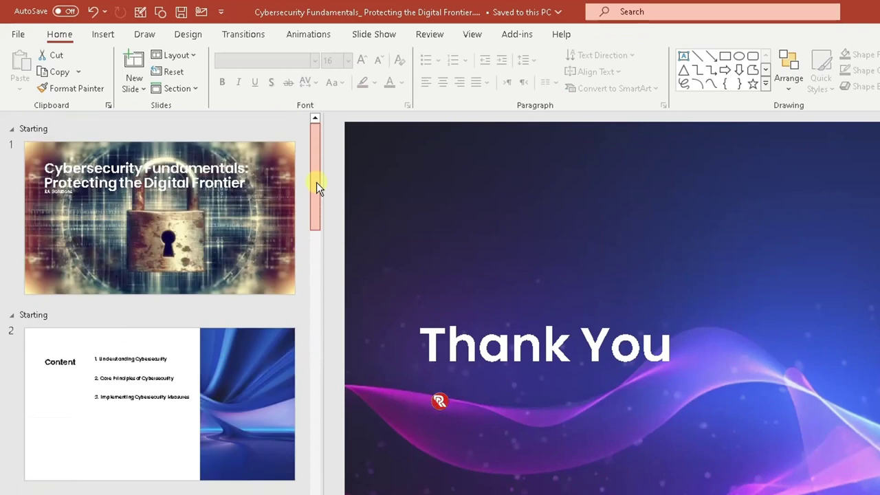